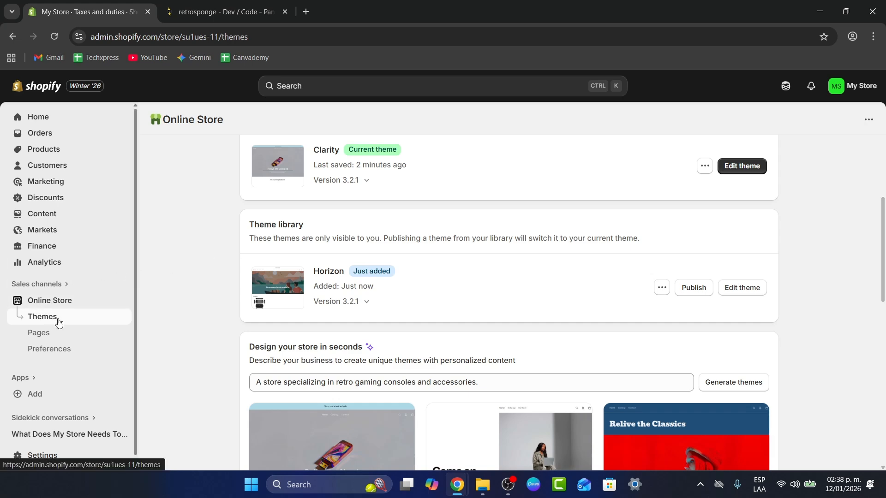
Look through the popular free themes on the Themes page and open the Theme Store for more options.
scroll(655, 309, down, 10)
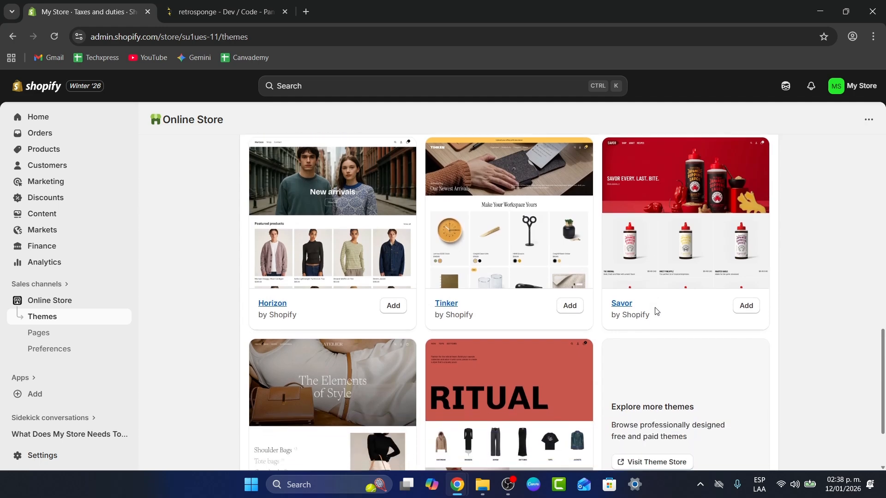
scroll(655, 309, up, 3)
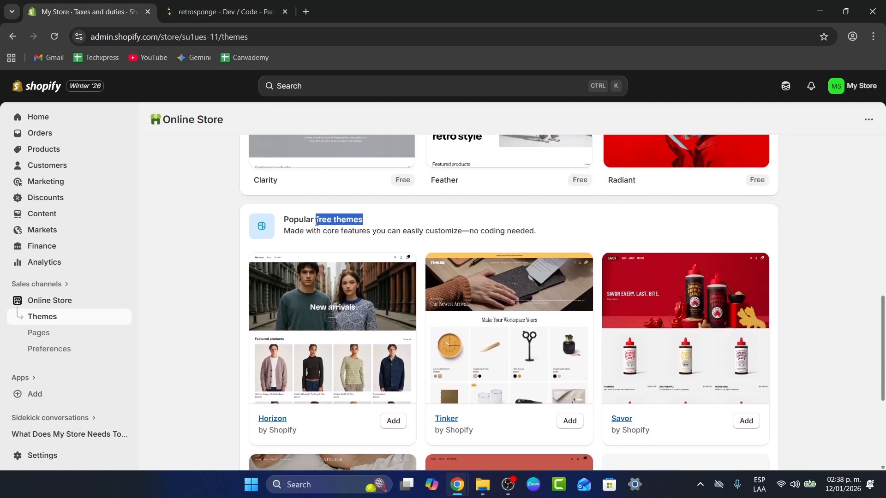
scroll(362, 247, down, 1)
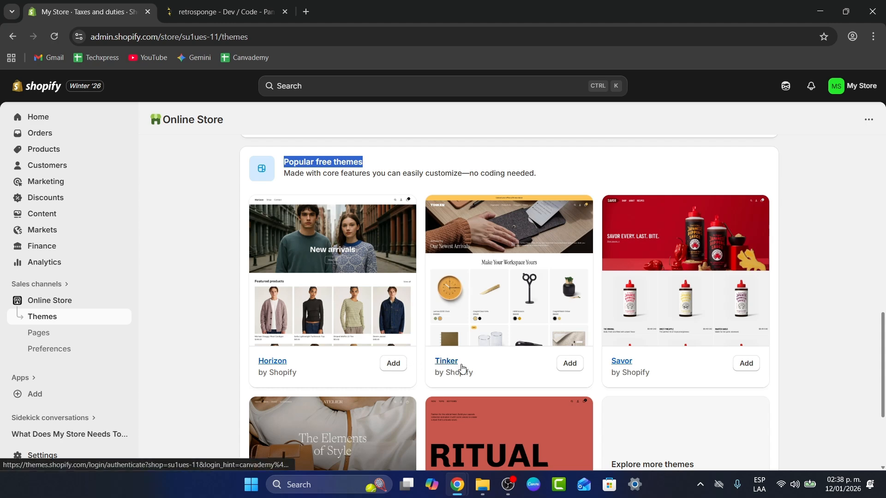
scroll(674, 359, down, 2)
scroll(410, 233, up, 4)
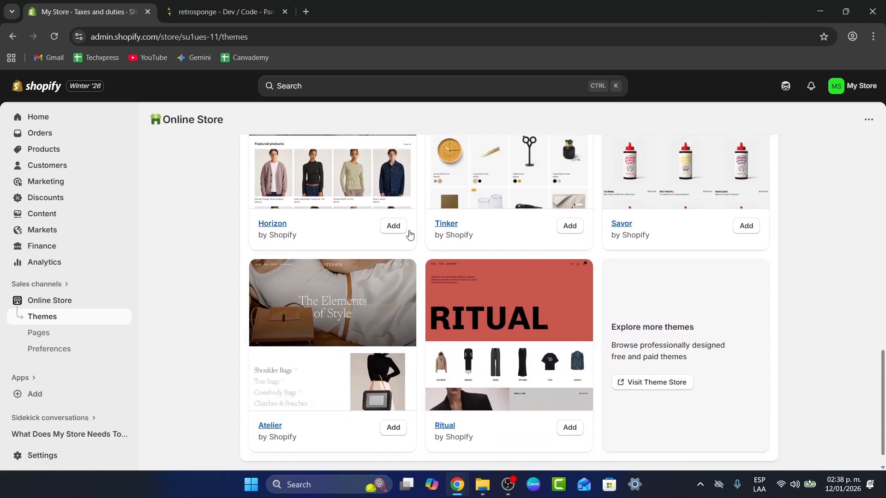
scroll(502, 294, down, 4)
click(652, 360)
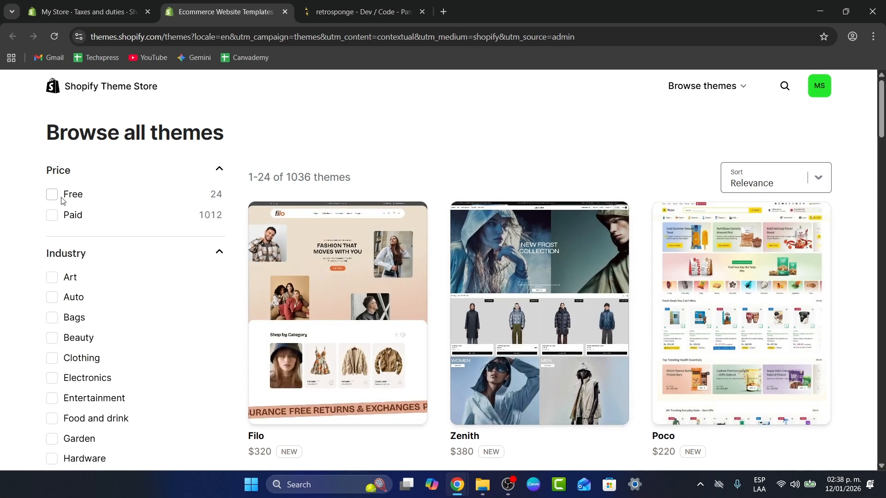
Filter the Theme Store to free themes, browse them and open the Horizon theme's page.
click(54, 198)
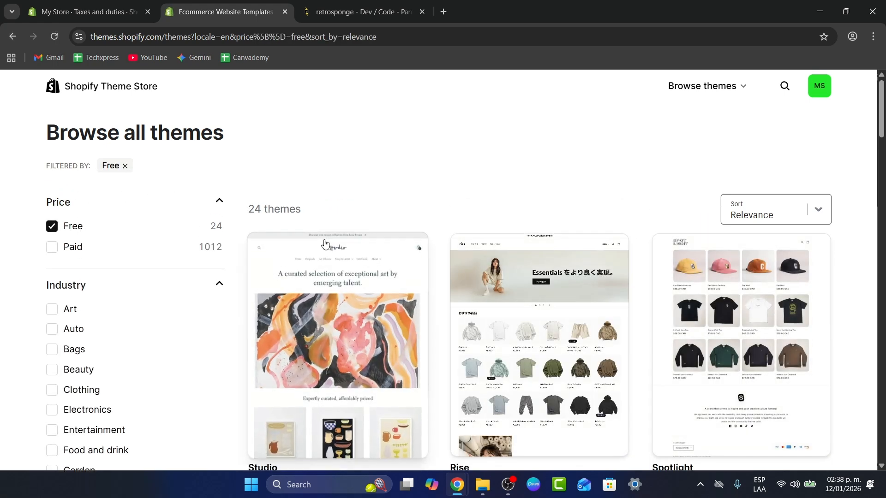
scroll(659, 277, down, 5)
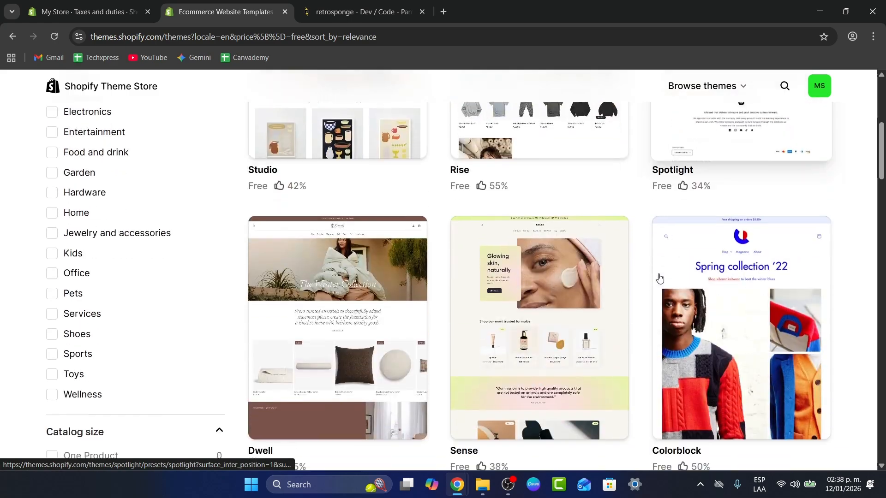
scroll(659, 277, down, 20)
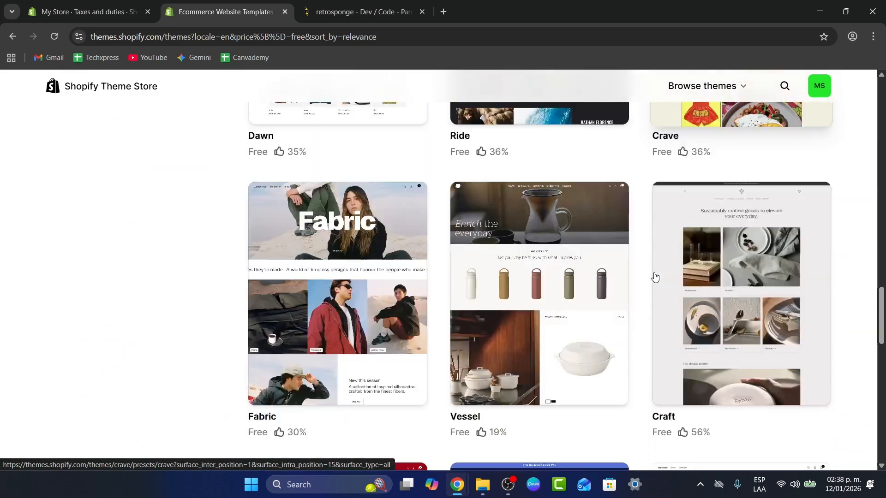
scroll(654, 274, down, 10)
scroll(653, 274, up, 3)
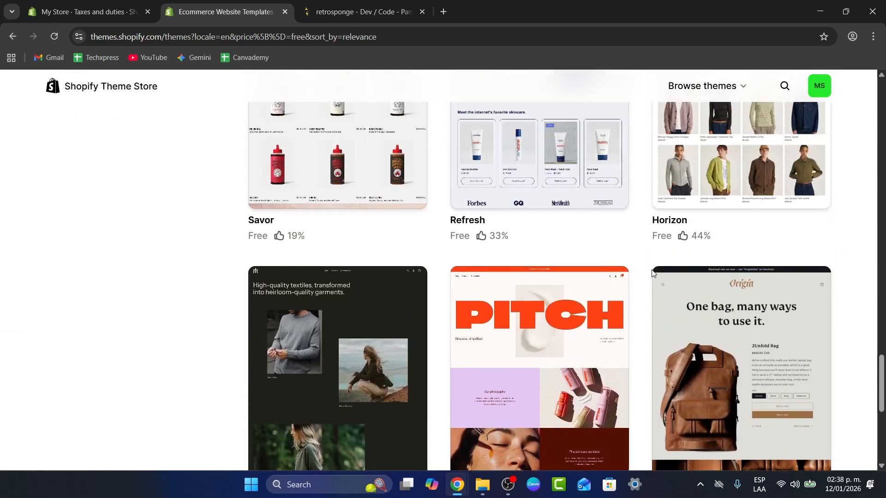
scroll(651, 269, up, 3)
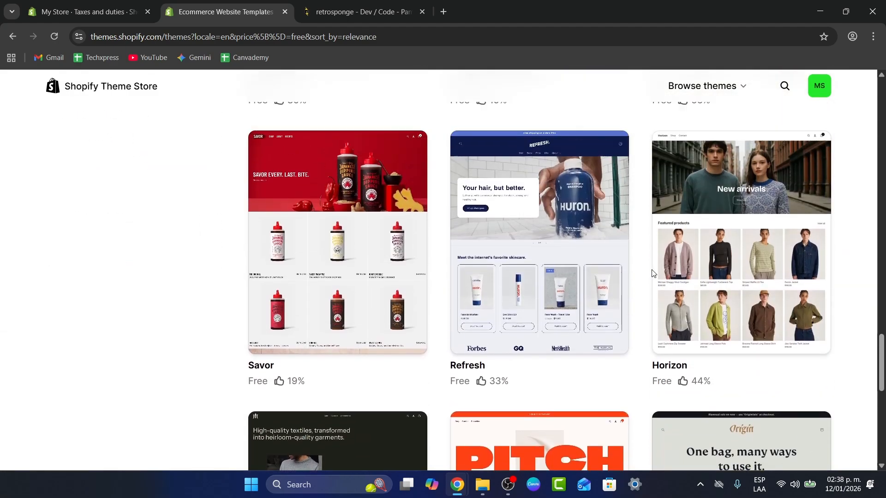
click(746, 262)
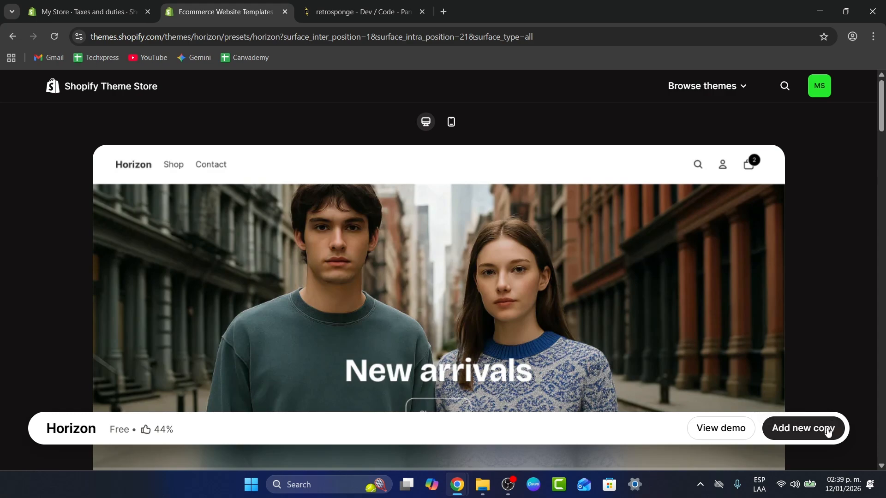
Return to the store admin's Themes page and check the version status of Horizon in the theme library.
click(122, 7)
scroll(545, 332, up, 10)
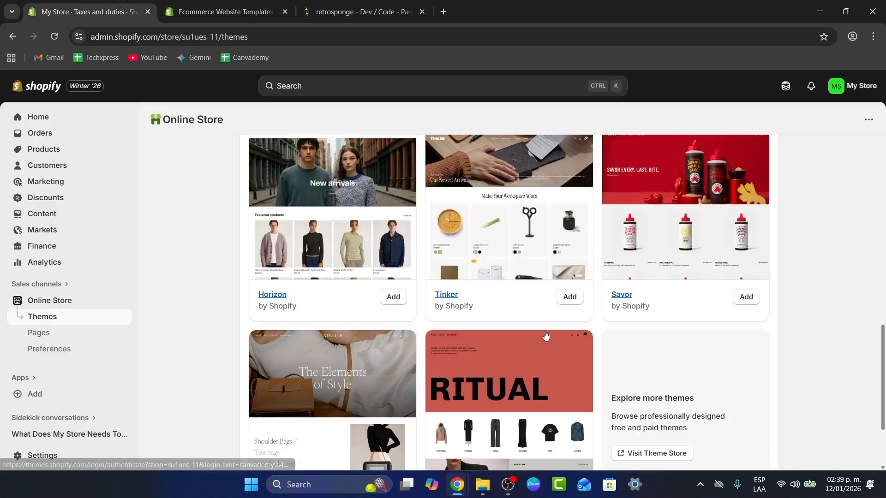
scroll(559, 336, down, 4)
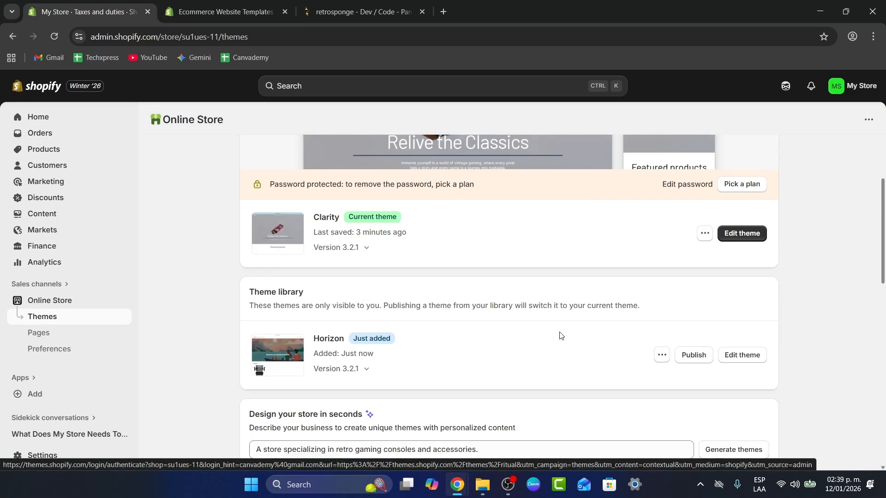
click(364, 321)
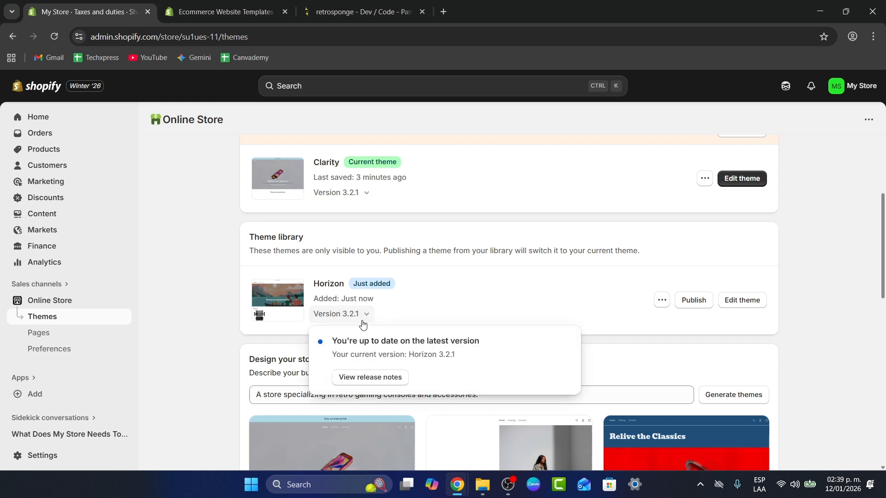
drag(379, 344, 484, 345)
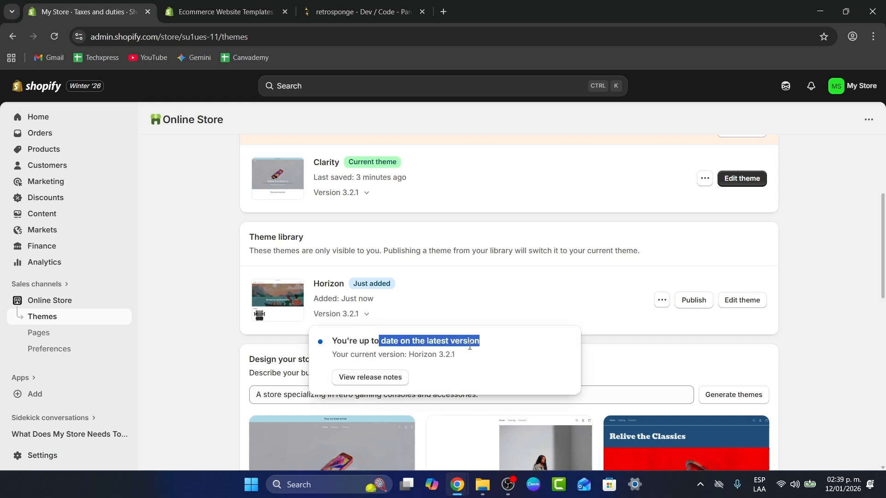
click(659, 325)
Publish Horizon as the store's current theme and open it in the theme editor.
click(695, 301)
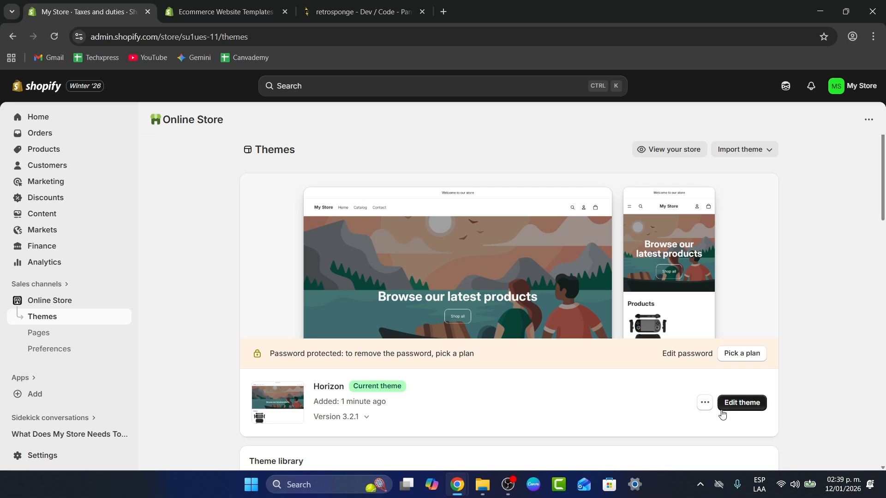
click(745, 406)
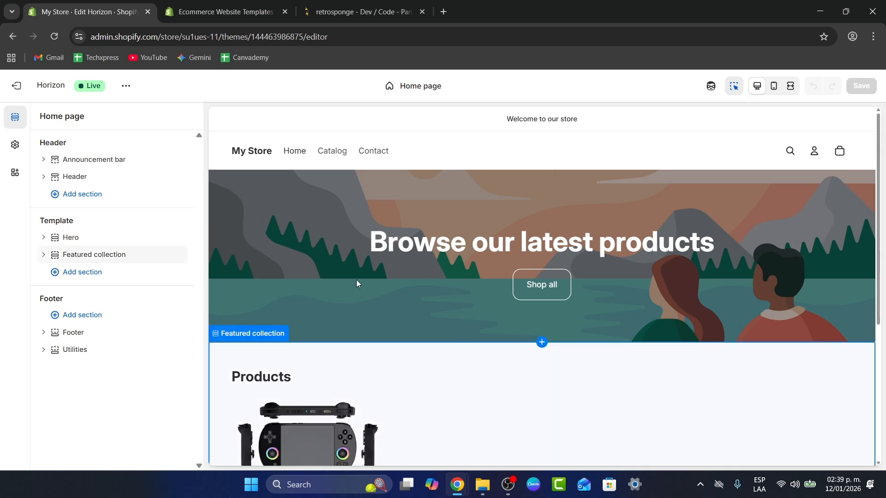
Check the sections available for the header and add a Hero: Marquee section to the home page template.
click(74, 203)
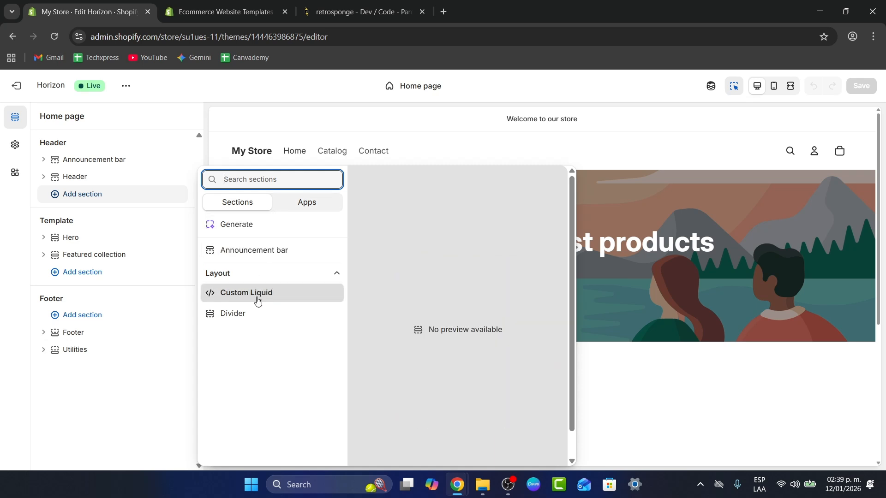
click(67, 210)
click(87, 273)
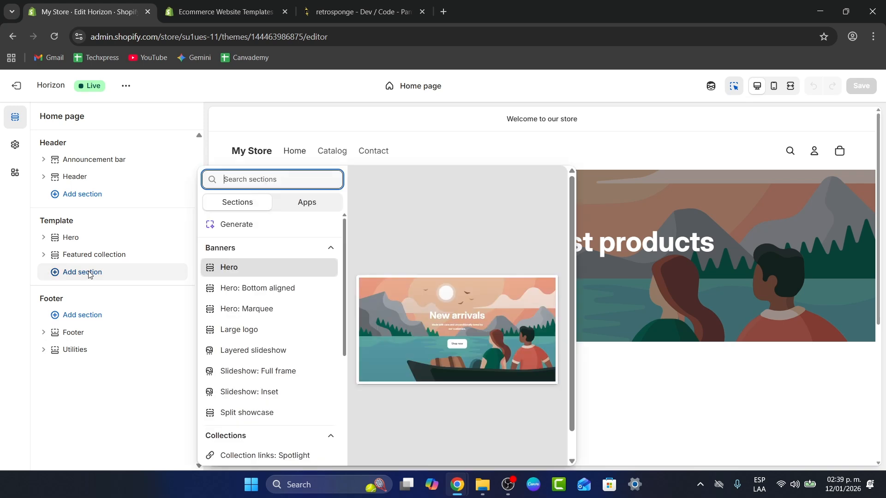
click(272, 312)
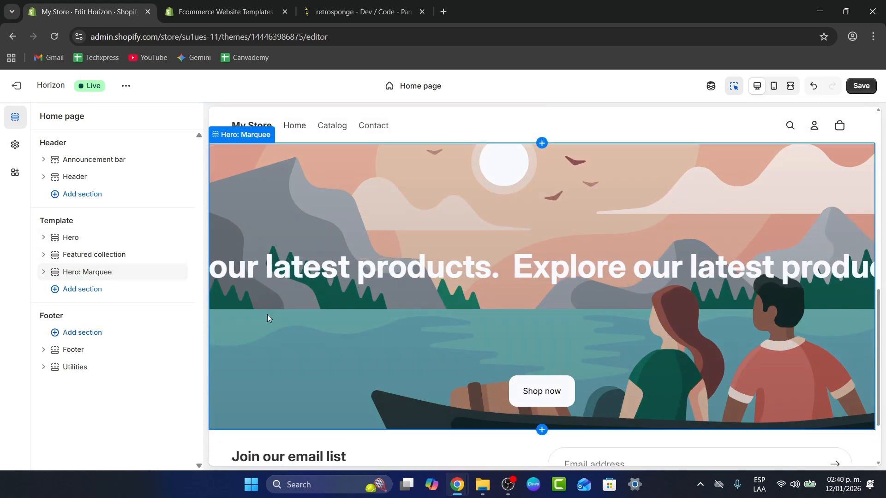
Change the marquee text to "Take your gaming to the next level." and the section's image to a gamer holding two controllers.
click(498, 269)
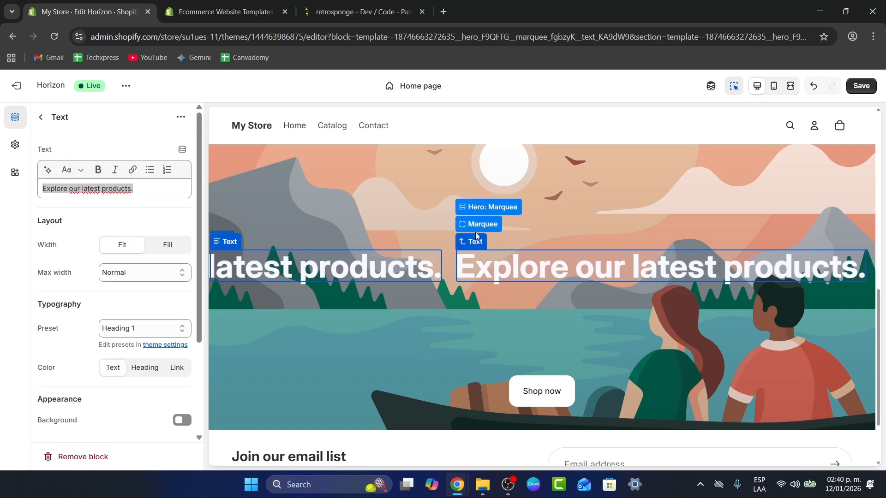
click(459, 251)
click(460, 264)
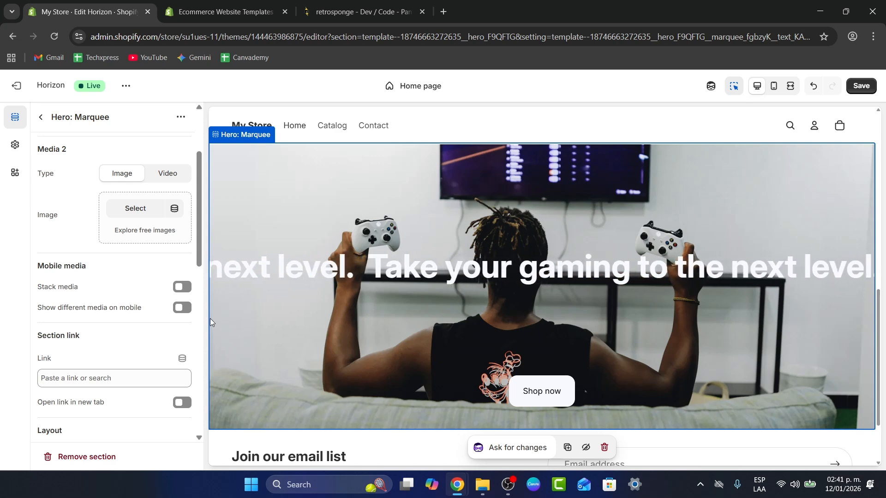
Examine the editing options offered for the Hero: Marquee section, the "Join our email list" text and the marquee's button block.
right_click(225, 355)
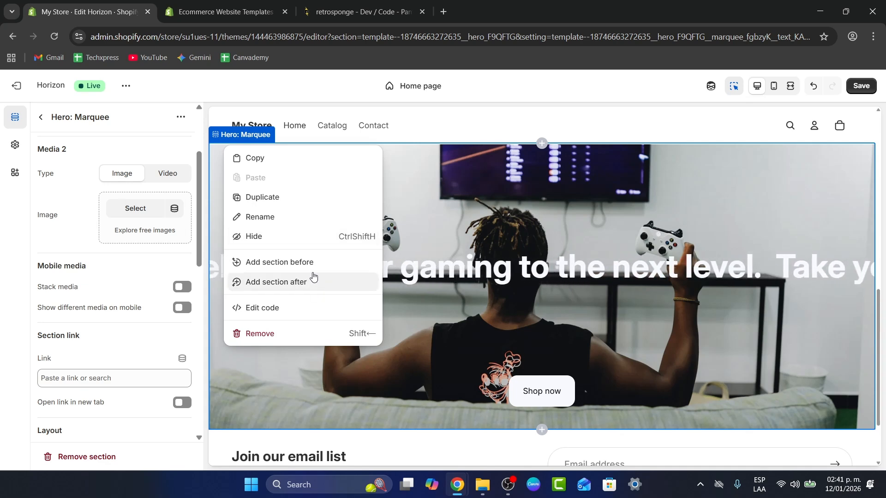
click(428, 278)
scroll(462, 323, down, 3)
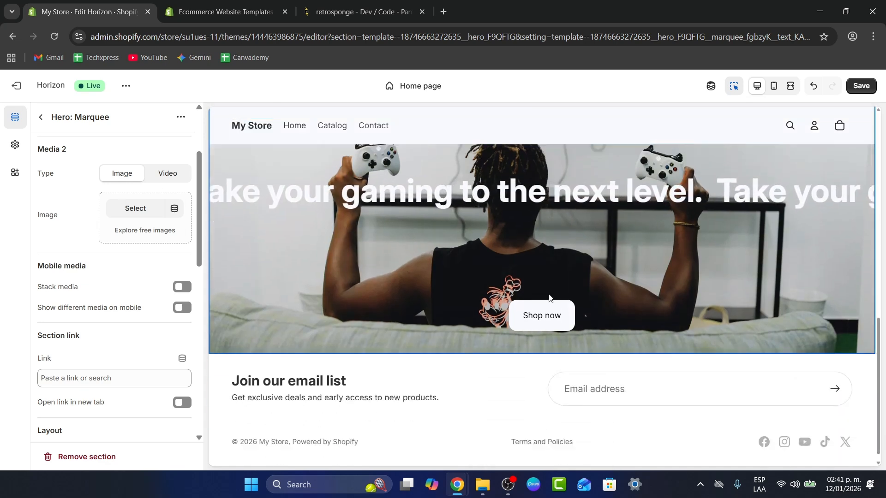
click(498, 372)
right_click(498, 372)
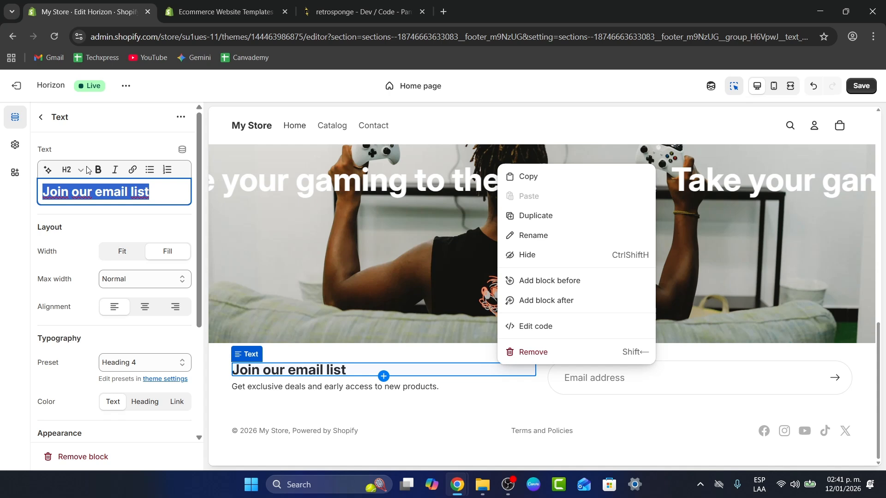
click(40, 117)
click(41, 116)
right_click(96, 234)
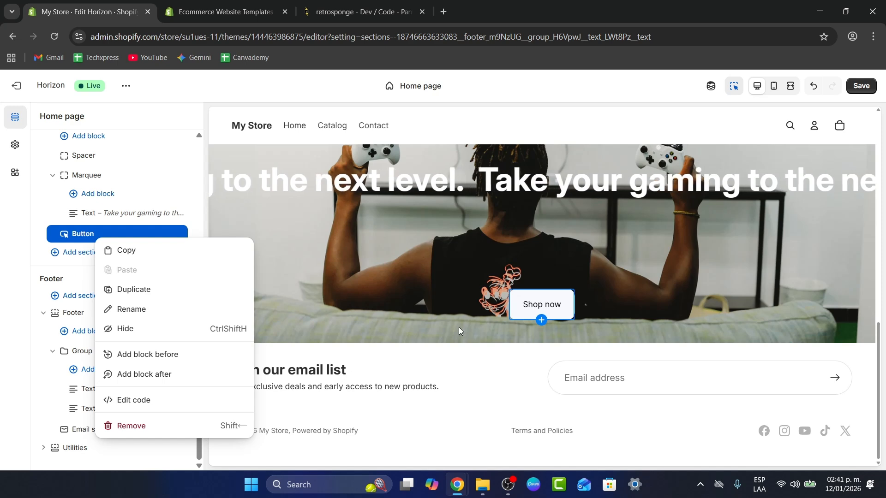
Review the Header section's settings and colour schemes, and turn on its transparent background for the home page.
scroll(194, 192, up, 5)
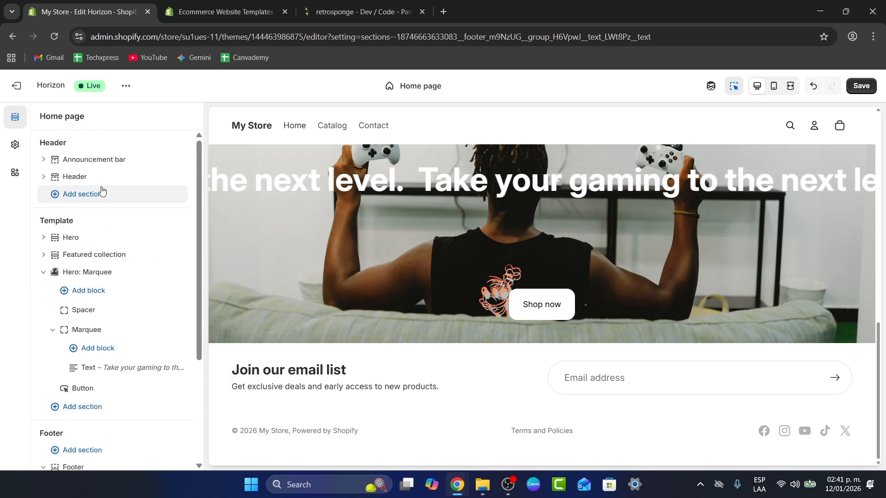
click(70, 180)
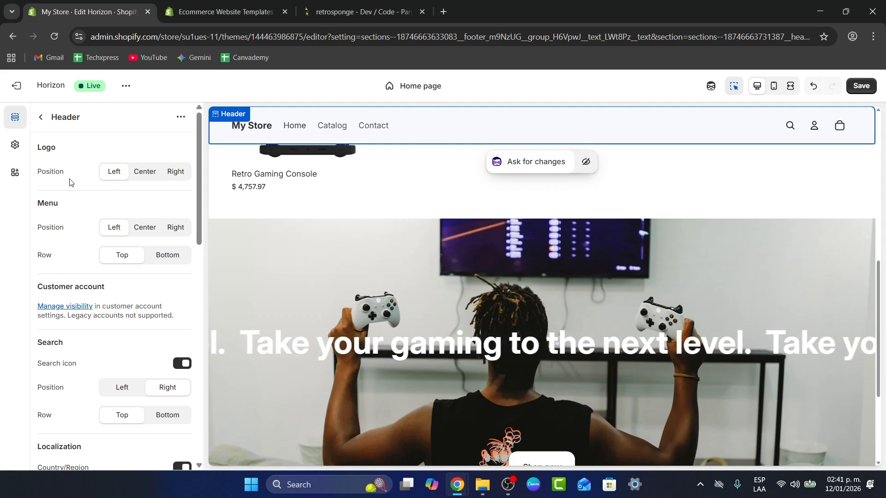
scroll(618, 341, up, 6)
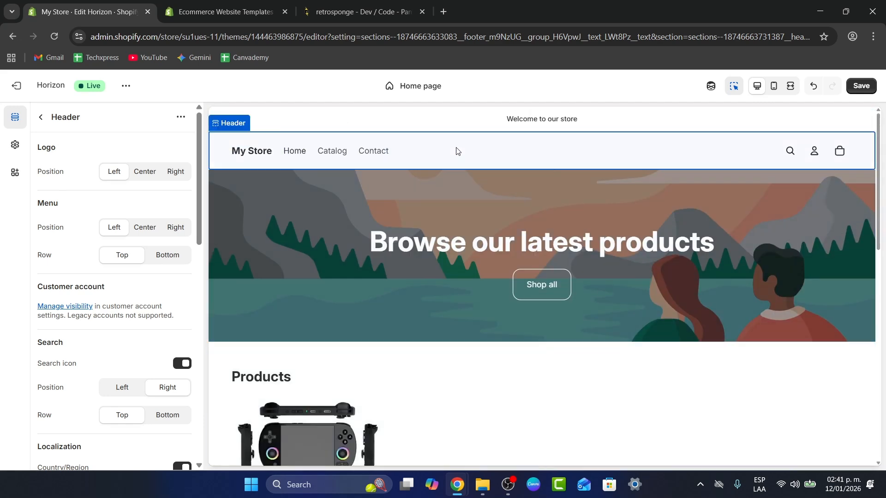
click(469, 151)
scroll(156, 286, down, 10)
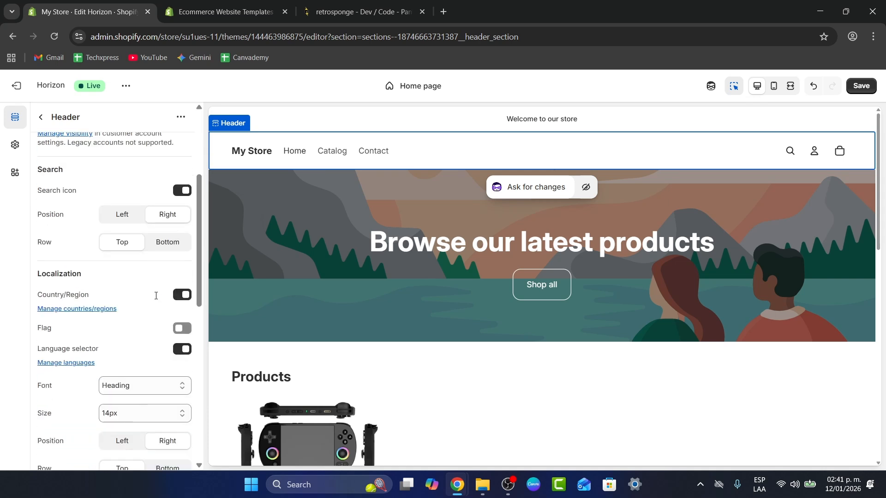
scroll(155, 300, down, 4)
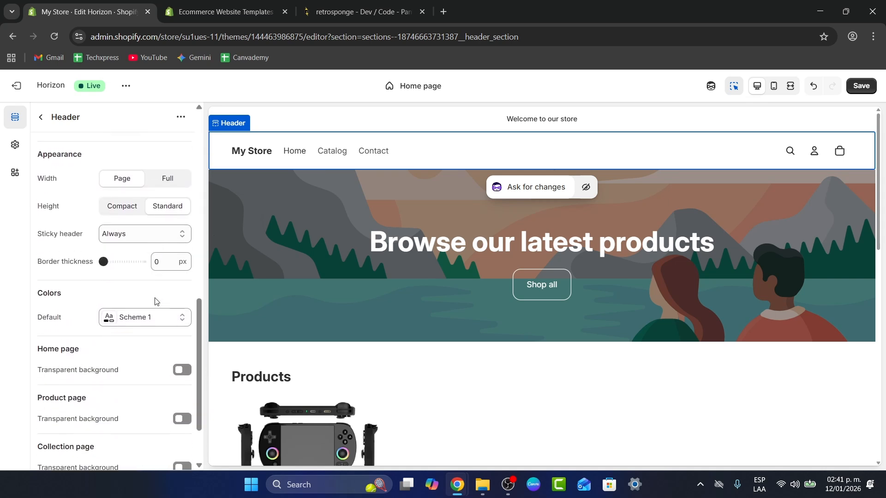
click(155, 244)
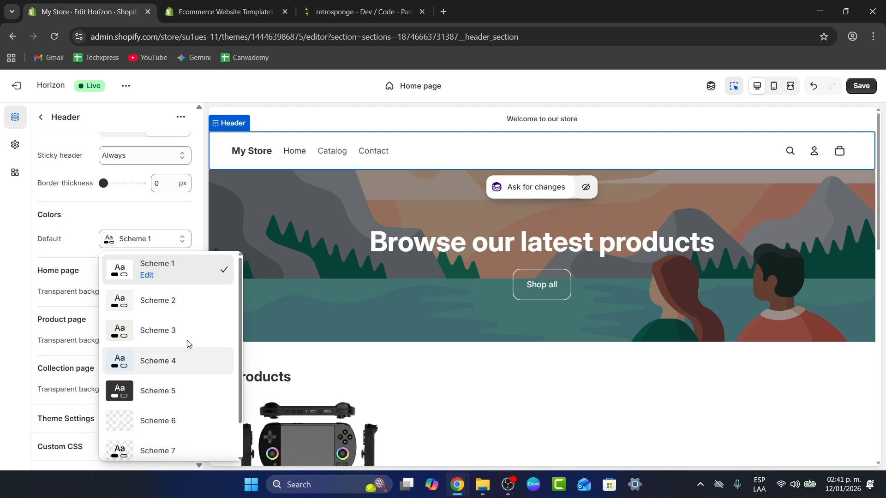
click(156, 224)
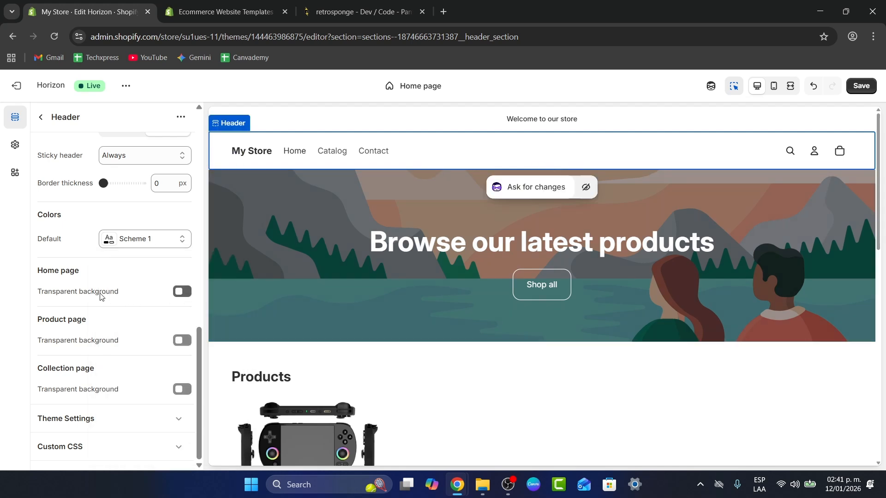
click(183, 291)
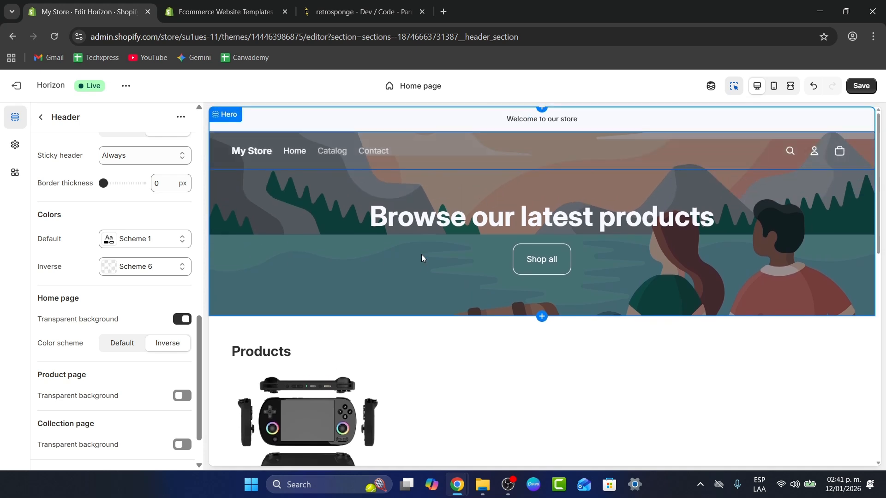
scroll(164, 311, down, 2)
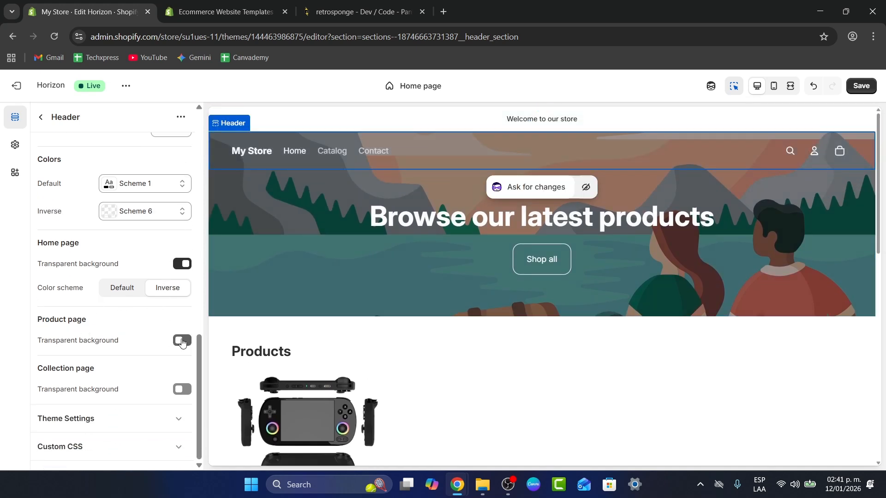
Turn on the header's transparent background for the product page and the collection page.
click(182, 341)
scroll(356, 322, down, 2)
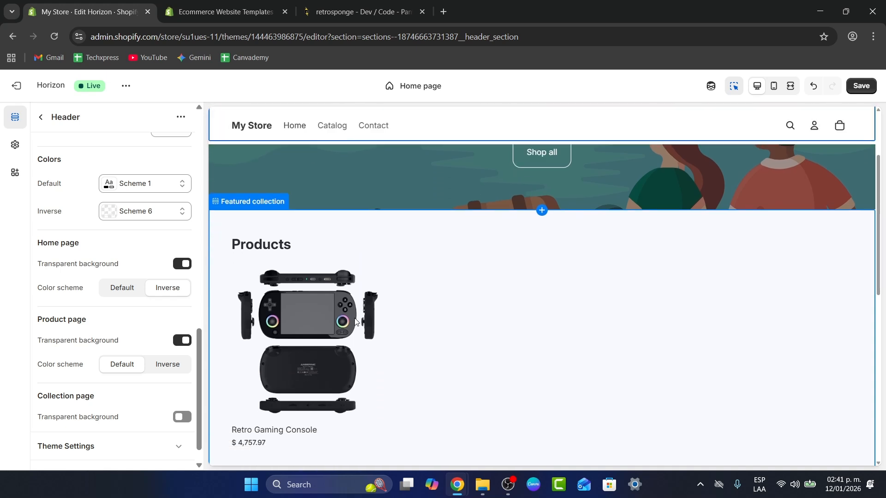
click(182, 417)
scroll(183, 369, down, 2)
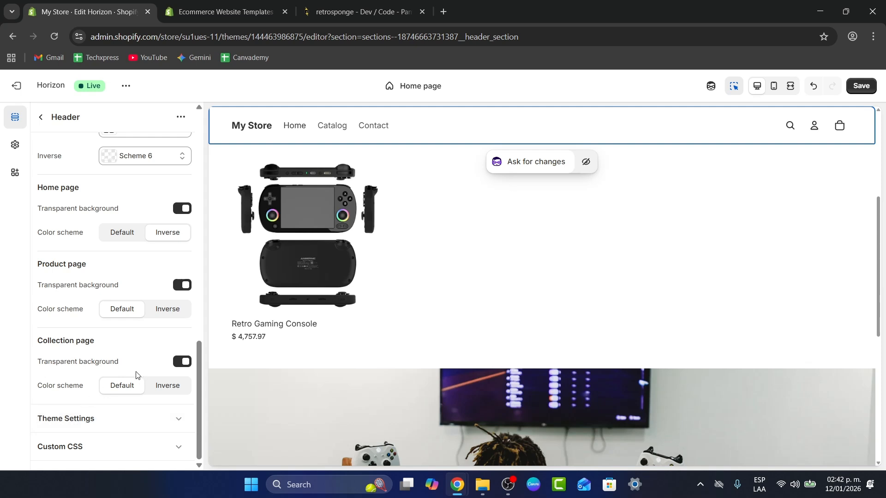
scroll(326, 196, up, 5)
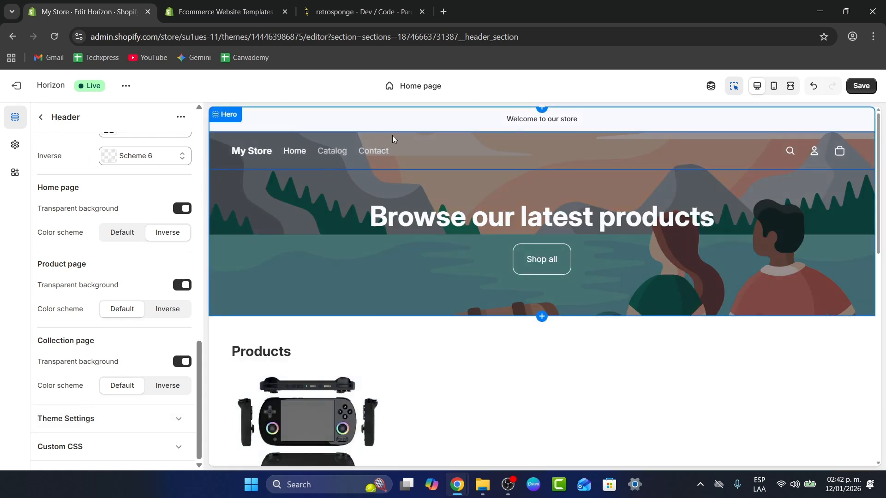
Set the header menu's submenu media type to Collection images with a 4 px corner radius and enable its mobile navigation bar.
click(304, 146)
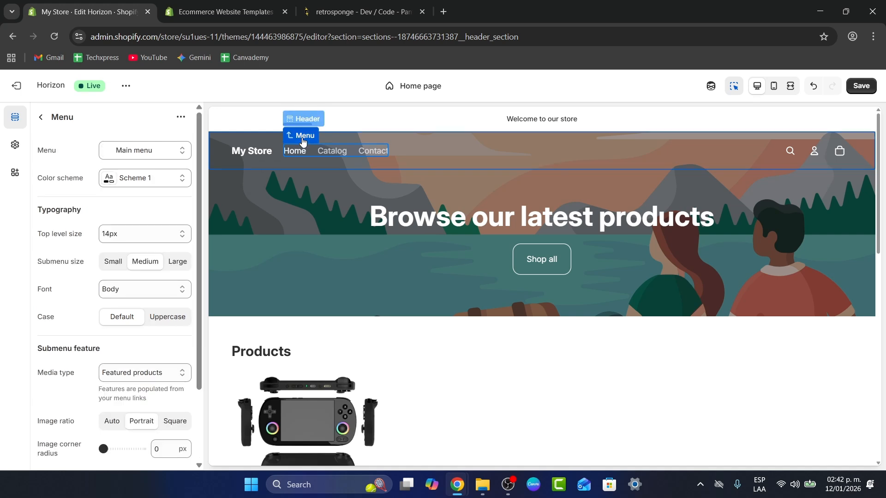
click(140, 157)
click(148, 155)
scroll(162, 210, down, 2)
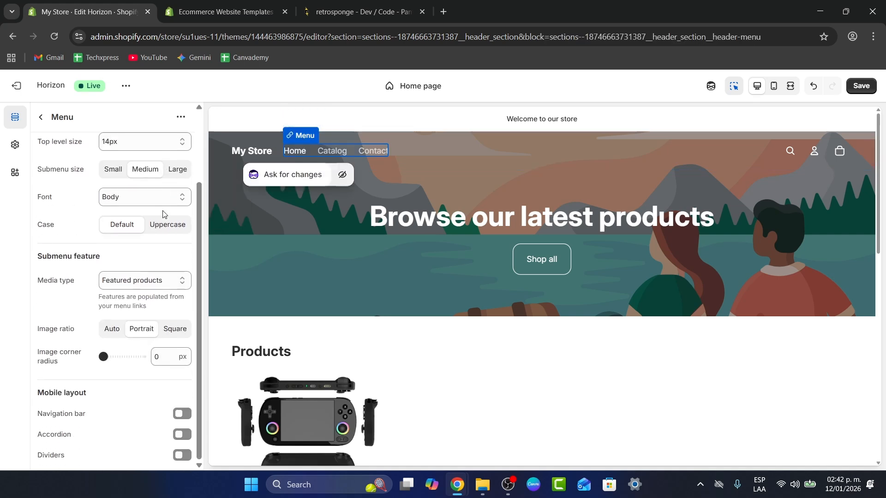
click(148, 280)
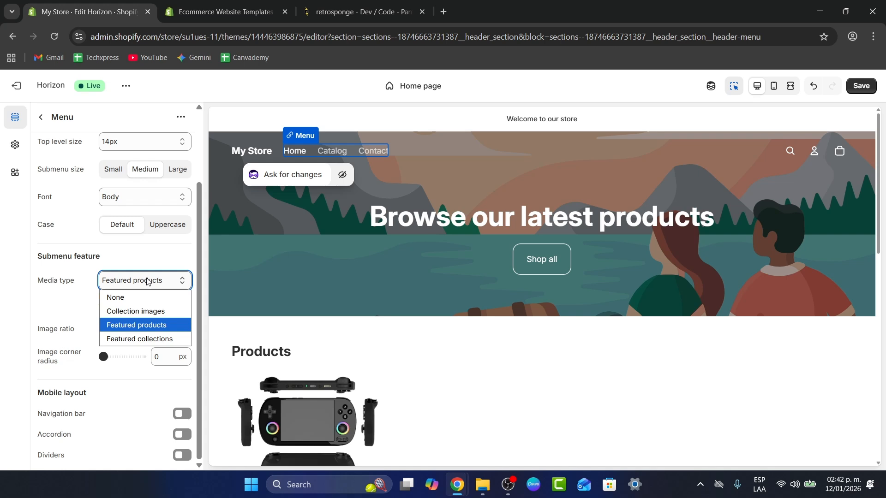
click(138, 311)
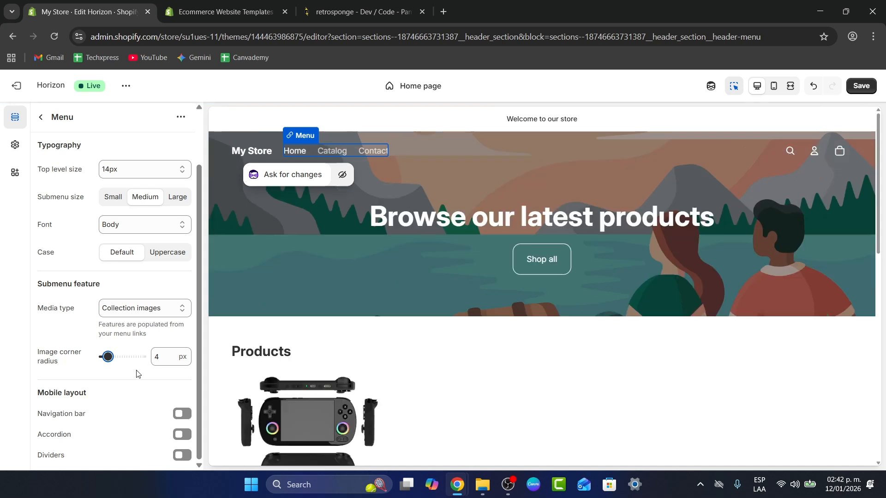
click(186, 415)
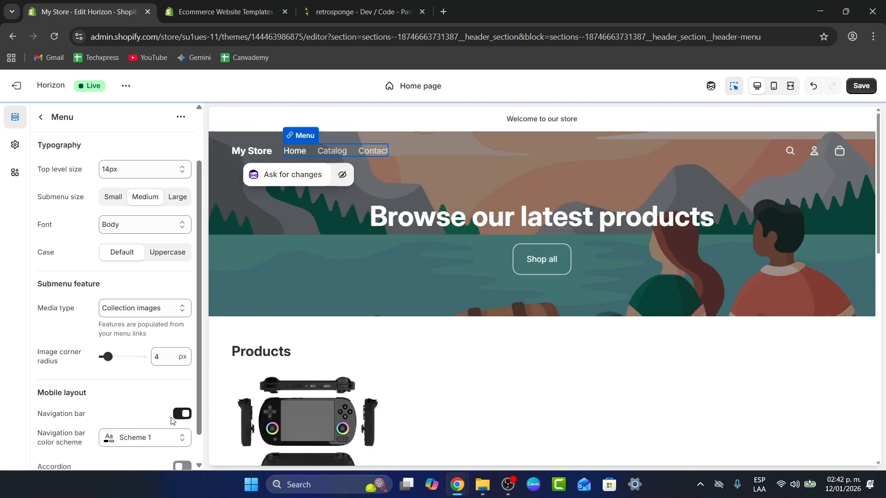
scroll(137, 417, down, 1)
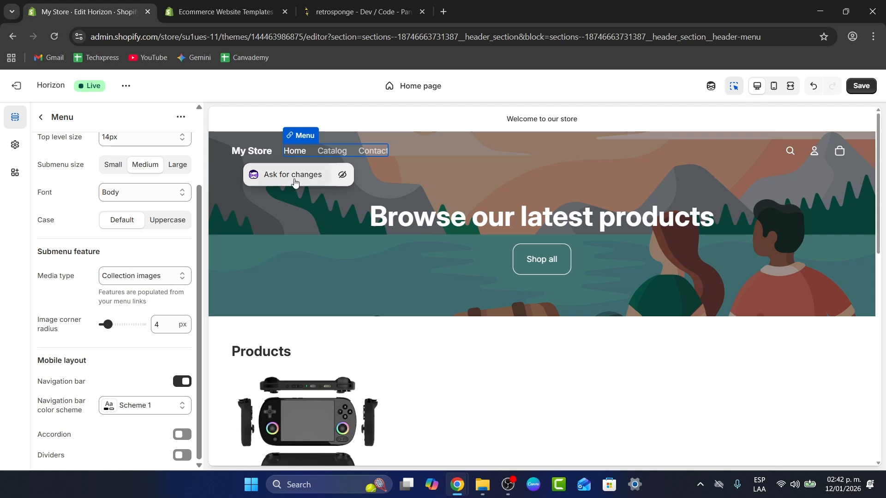
Ask the AI assistant to "make this menu a little bigger" for the header menu.
click(295, 181)
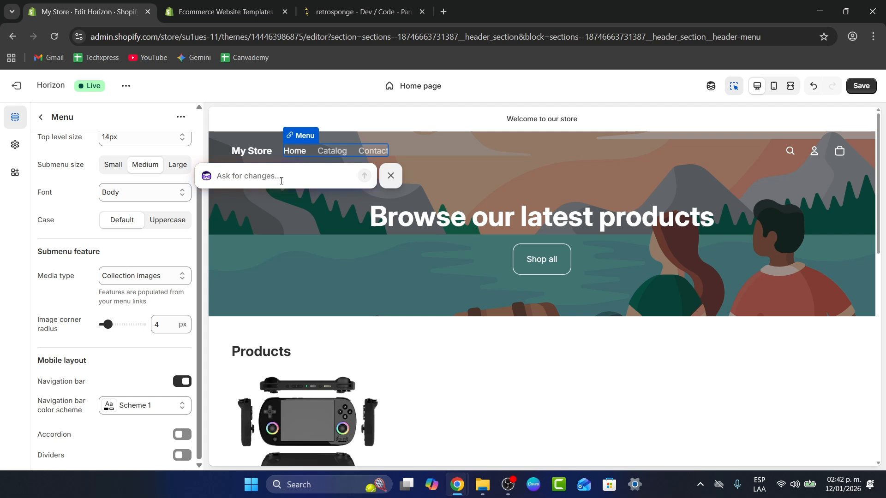
text(ad)
key(BackSpace)
key(BackSpace)
text(c)
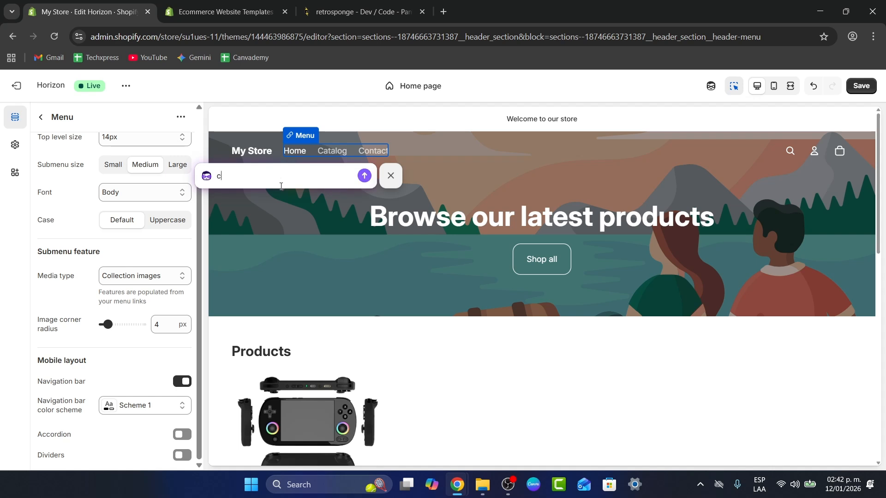
text(ha)
key(BackSpace)
key(BackSpace)
key(BackSpace)
text(make this menu a little bigger)
key(Return)
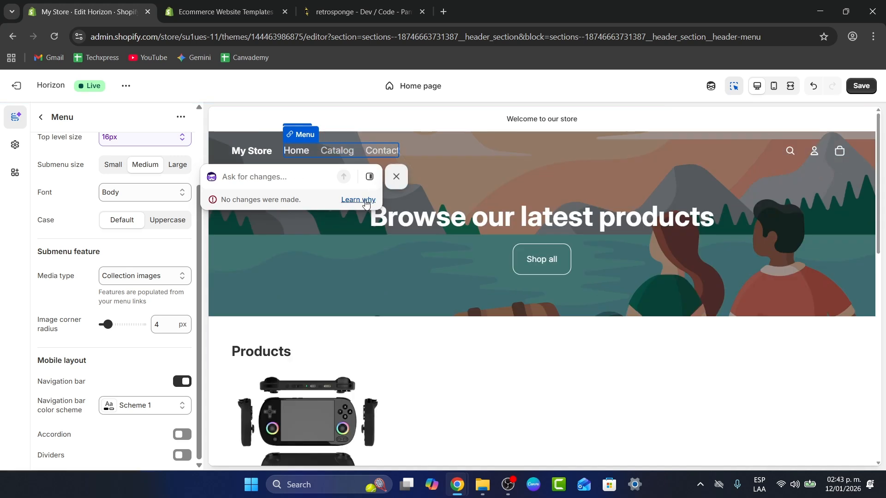
Open the assistant's explanation of the header menu request and read its reply.
click(359, 199)
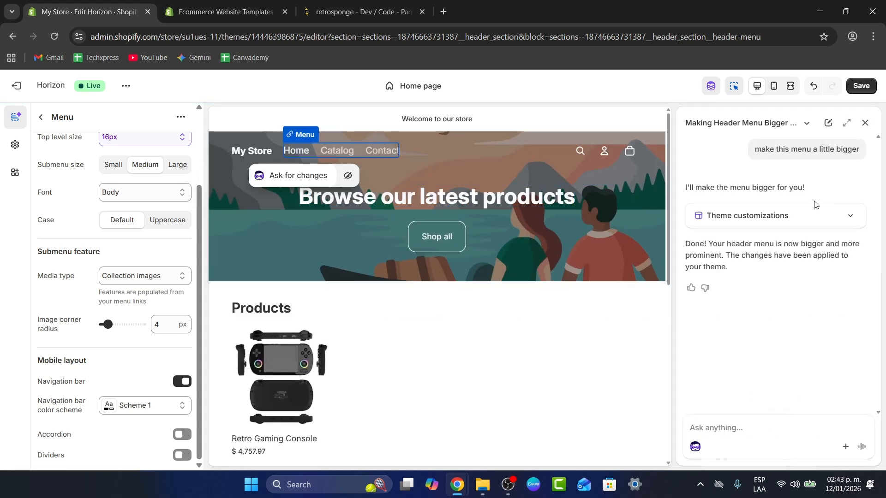
drag(740, 244, 839, 270)
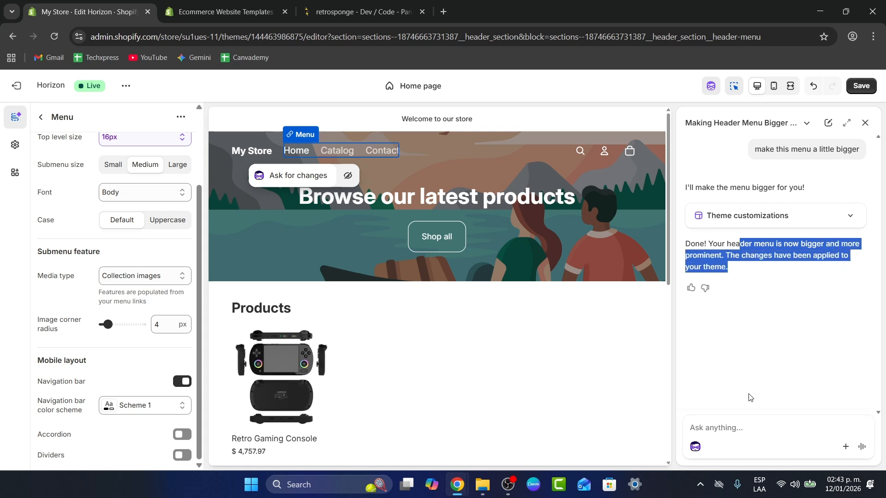
click(722, 425)
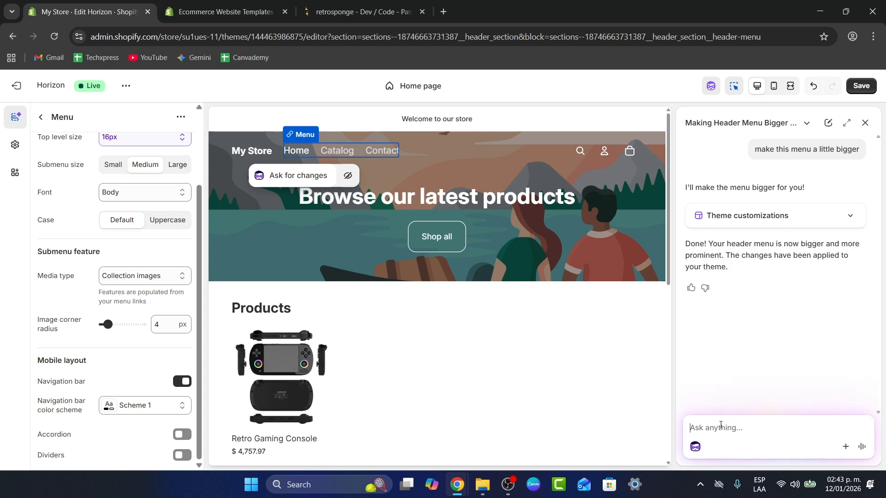
With the Featured collection section selected, ask the assistant to "add a new section with feature information about my unique product of this store".
click(516, 254)
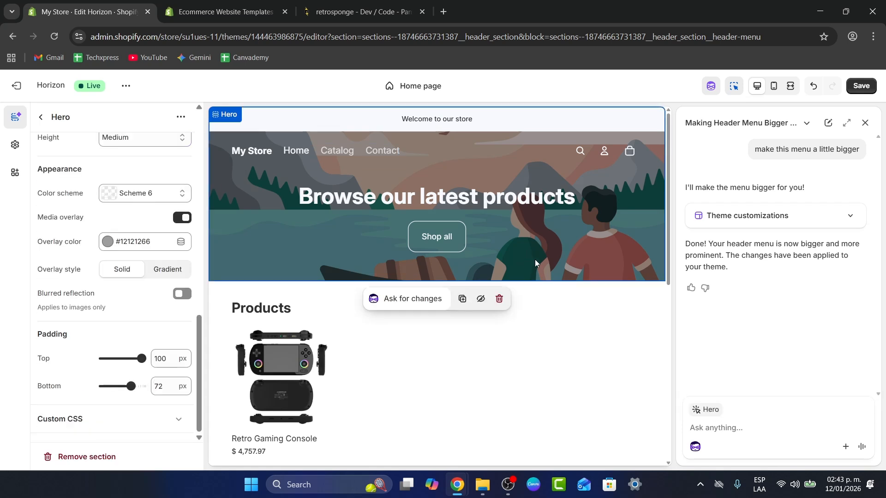
scroll(543, 289, down, 3)
click(523, 236)
scroll(523, 237, down, 5)
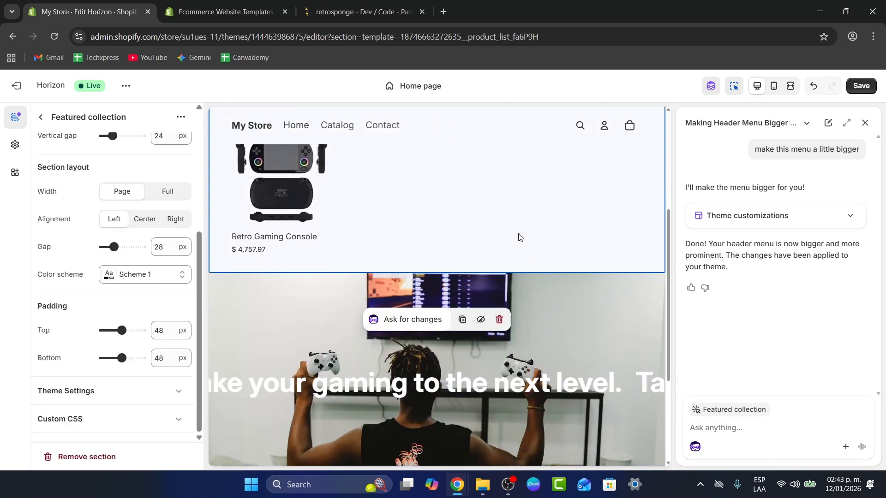
click(720, 424)
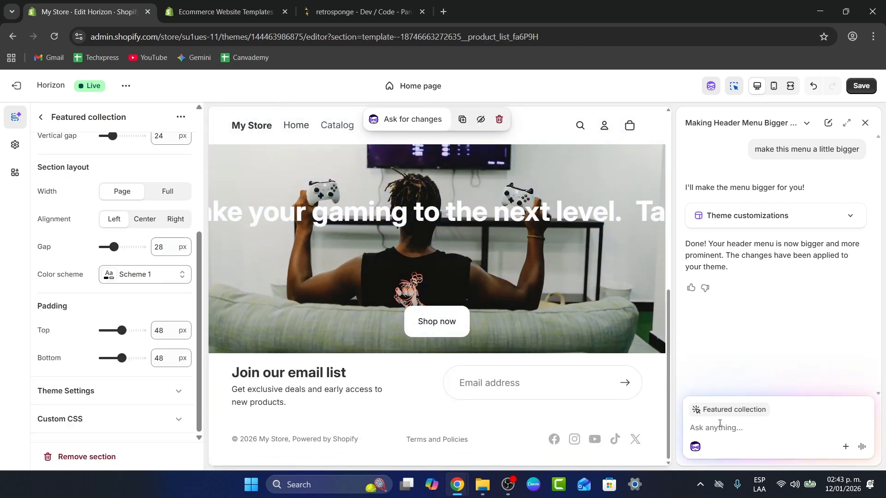
text(add a new section wi)
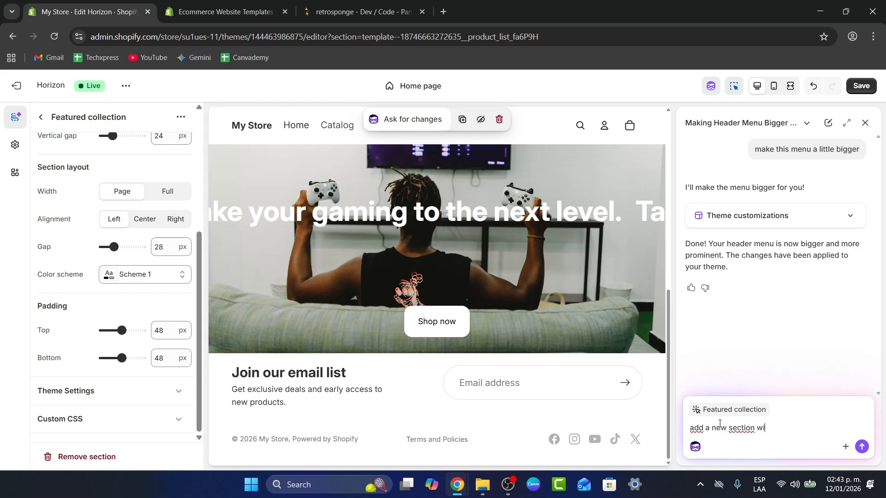
text(th feature information about my uniqu)
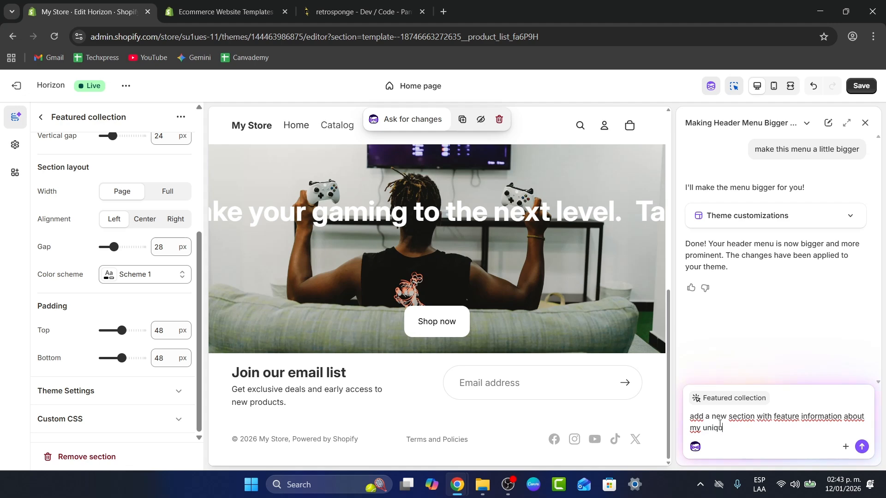
text(e product of this store)
key(Return)
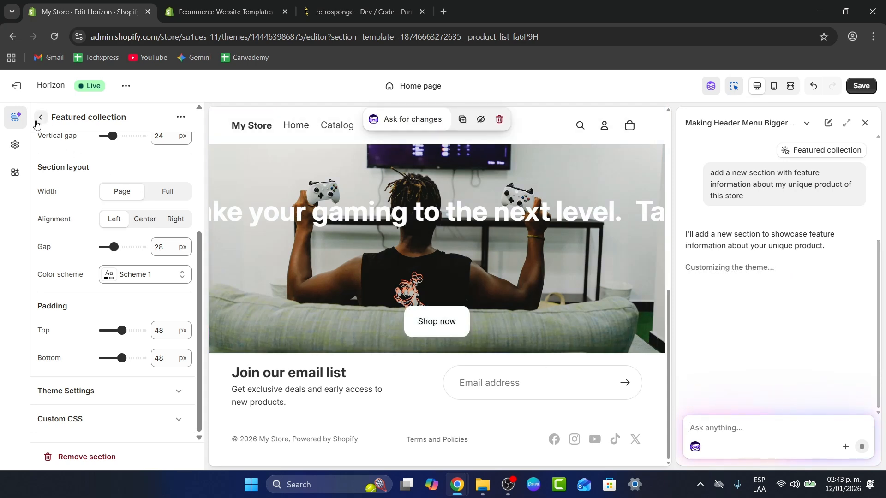
Return to the home page section list and move the Icons with text section below Hero: Marquee.
click(39, 118)
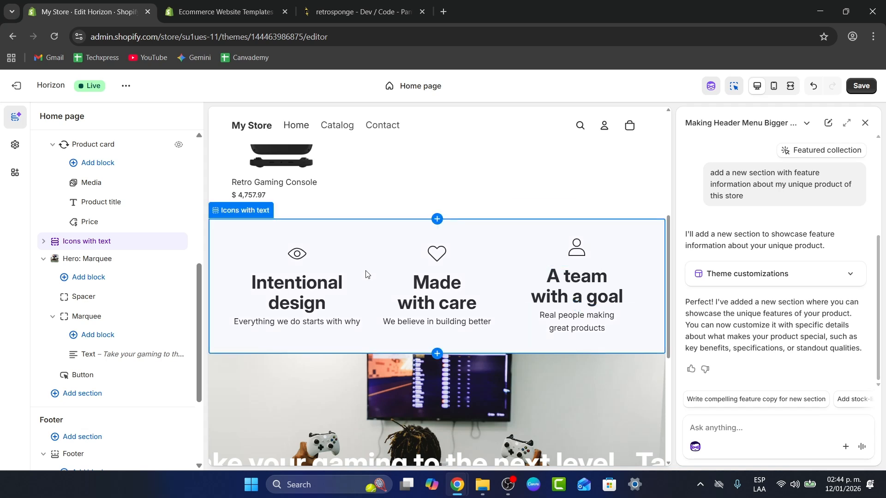
scroll(309, 305, down, 1)
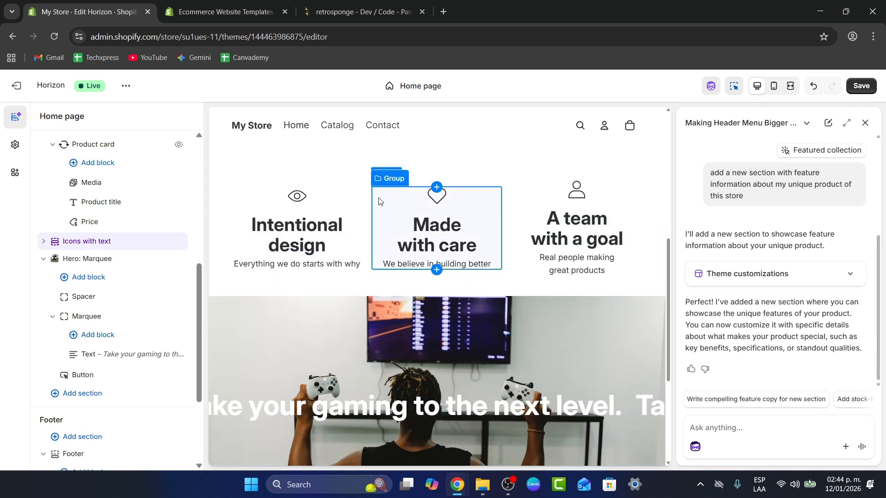
drag(51, 242, 62, 292)
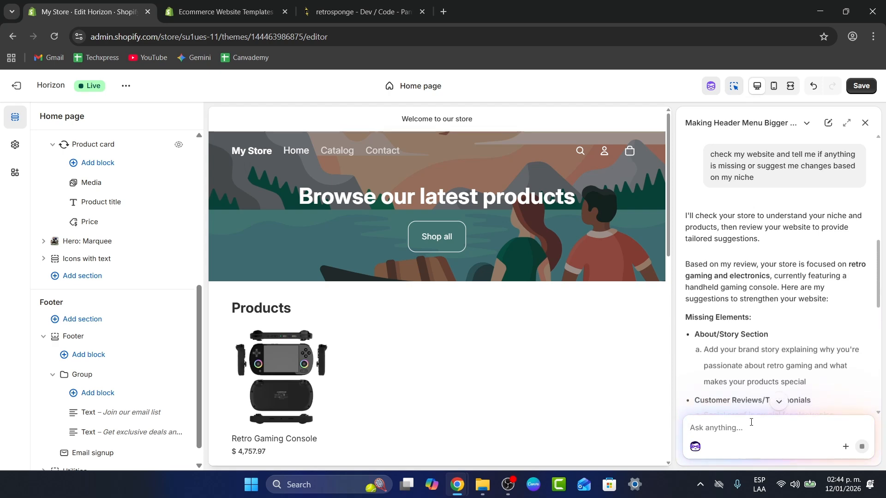
Read the assistant's suggestions for the website and answer "Yes" to its offer to help add them.
scroll(812, 283, down, 8)
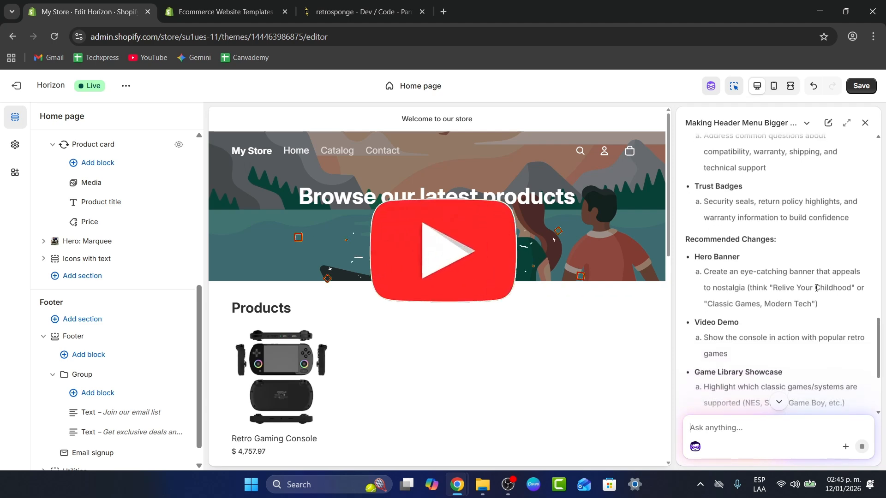
scroll(816, 288, down, 4)
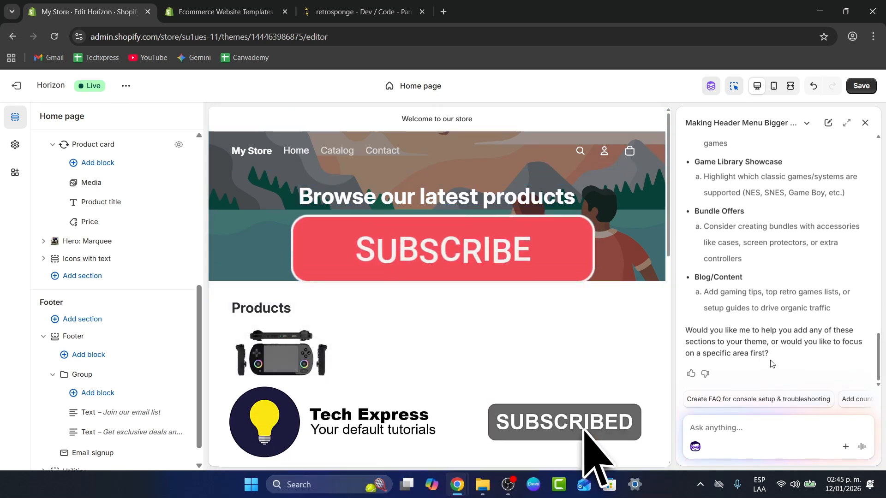
click(743, 429)
text(Yes)
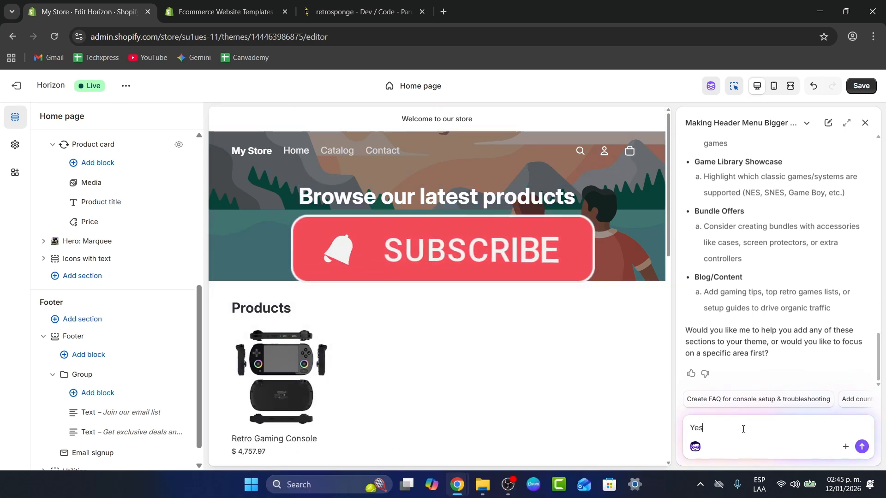
key(Return)
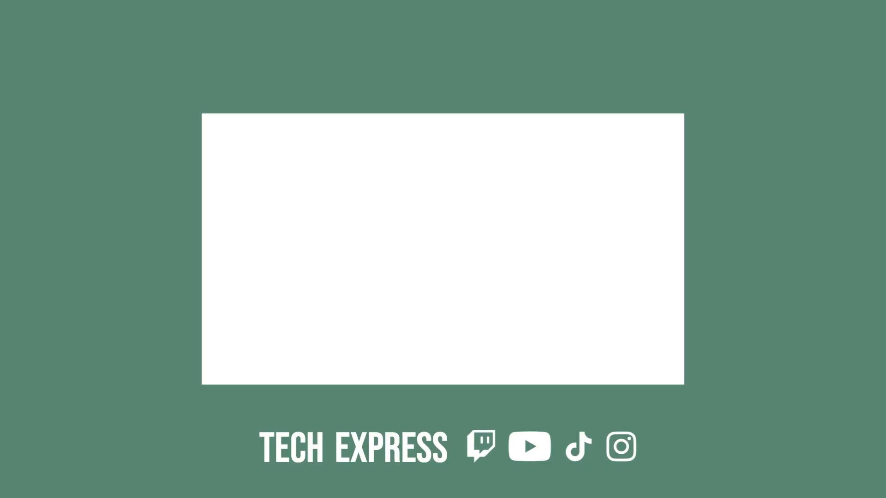